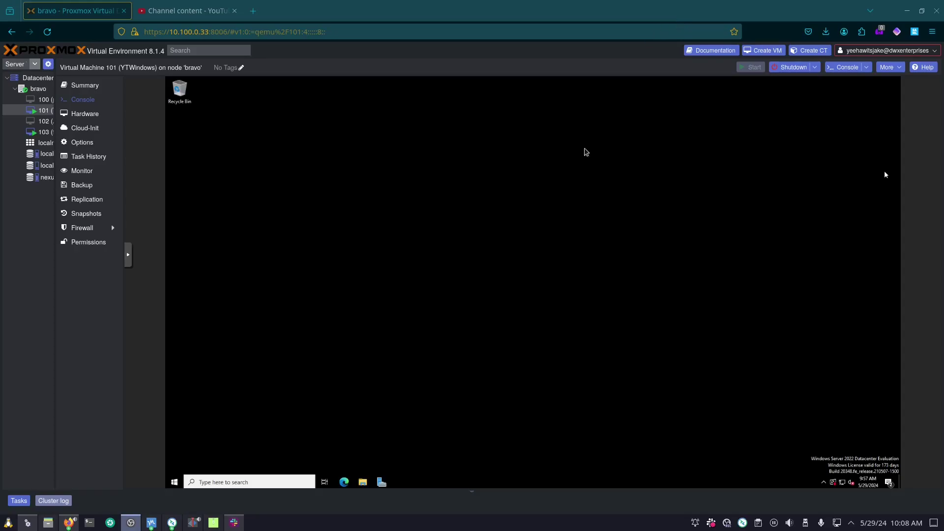
Search 'Remote D' and reach the maximized System › Remote Desktop settings page.
left_click(253, 484)
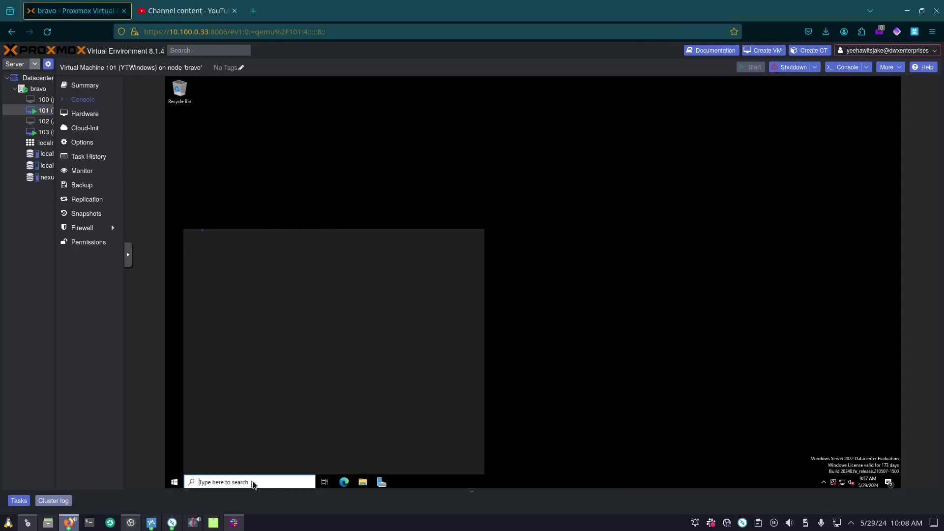
type("Remote D")
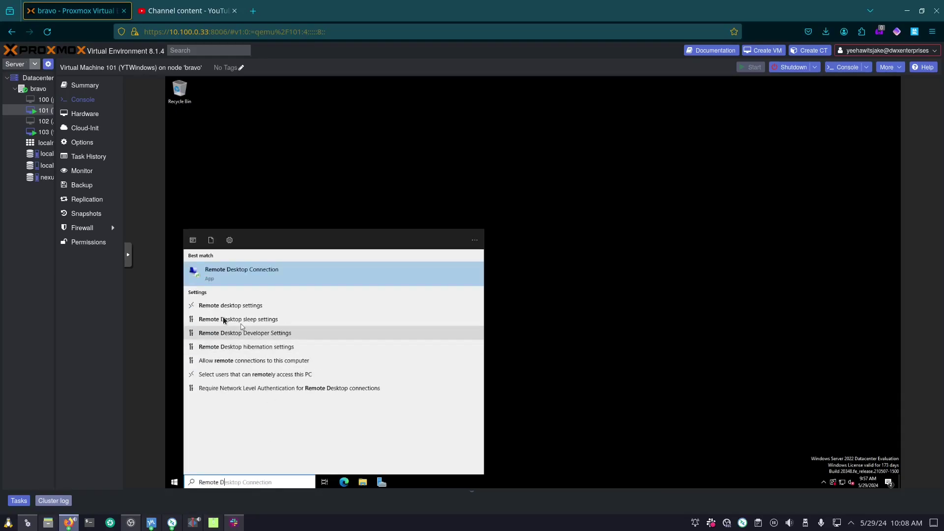
left_click(312, 306)
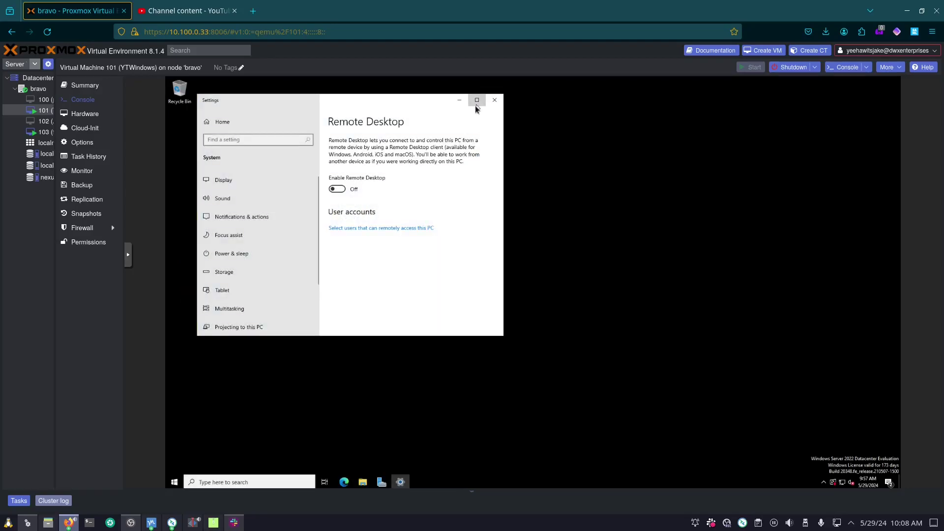
left_click(476, 101)
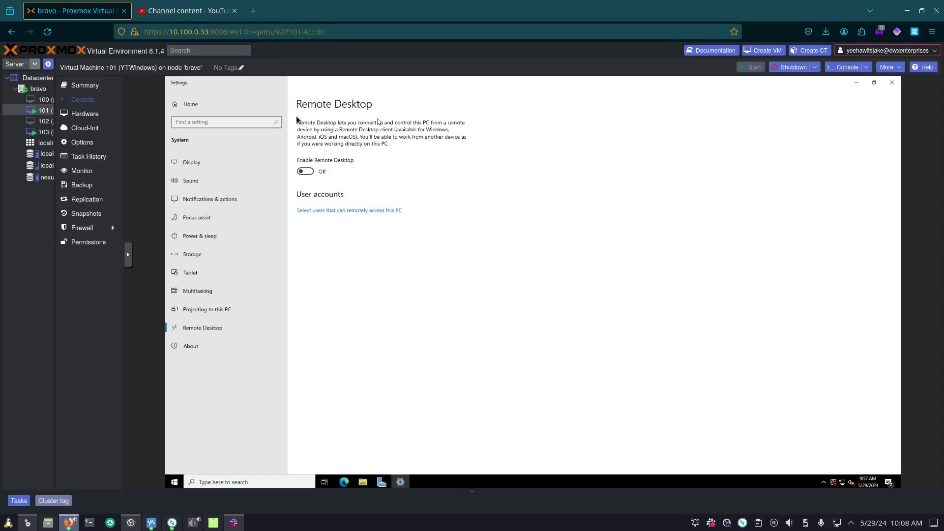
left_click(234, 105)
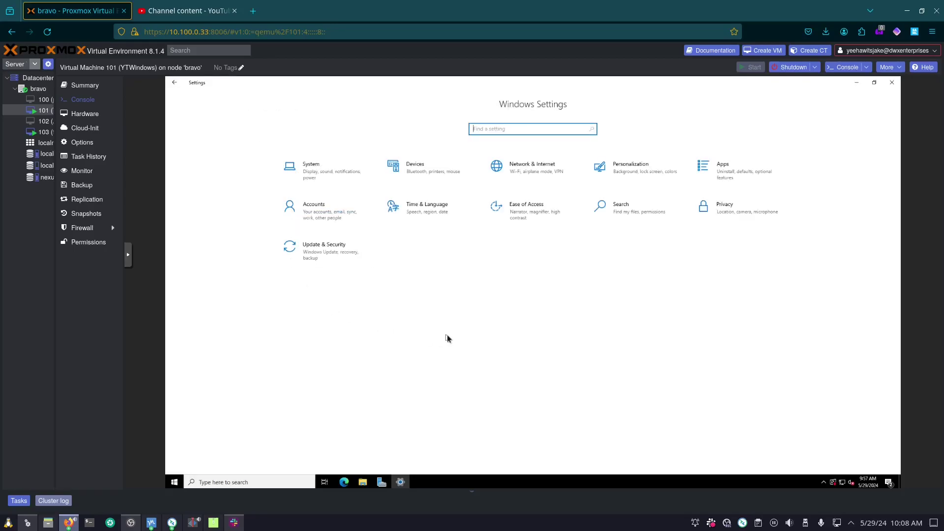
left_click(320, 176)
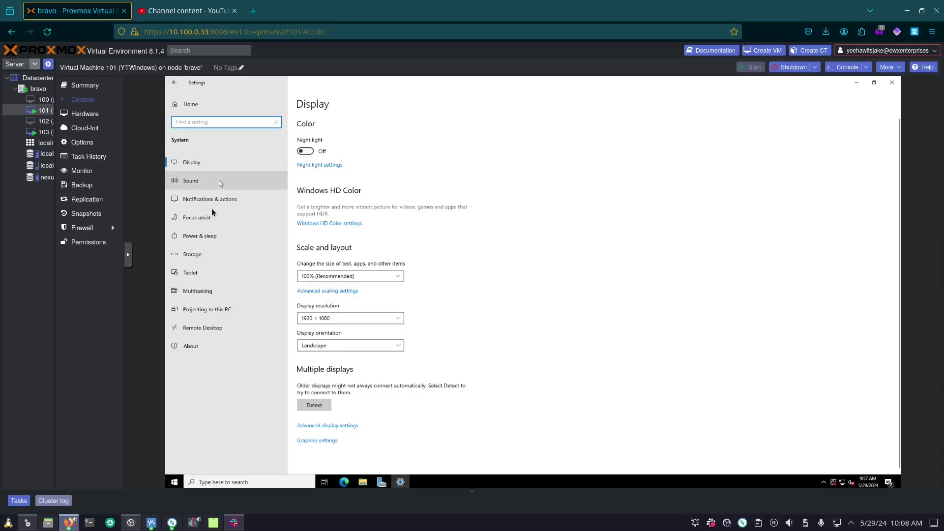
left_click(202, 328)
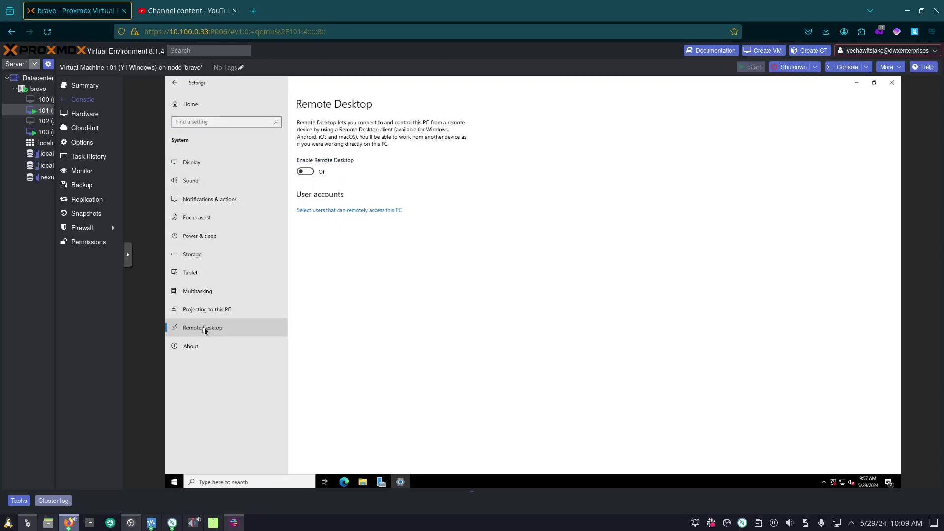
Switch Enable Remote Desktop On and confirm the prompt.
left_click(305, 172)
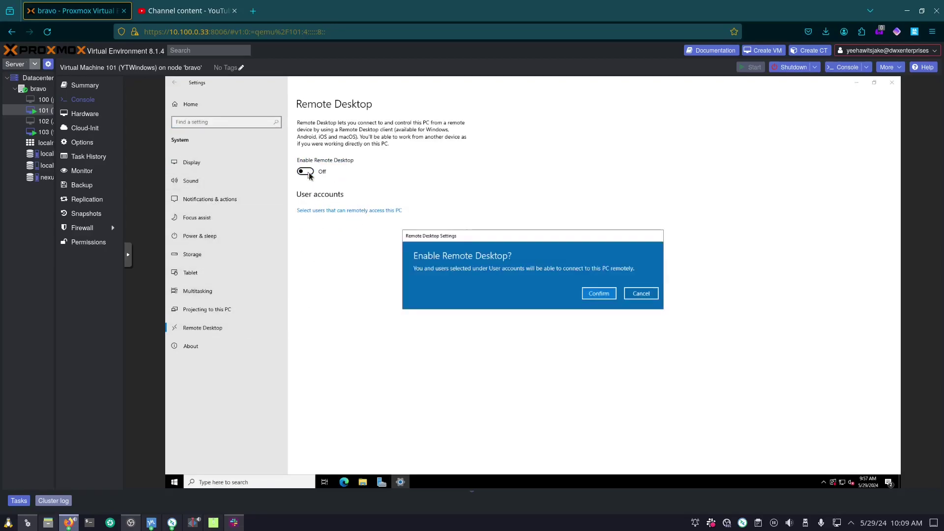
left_click(609, 296)
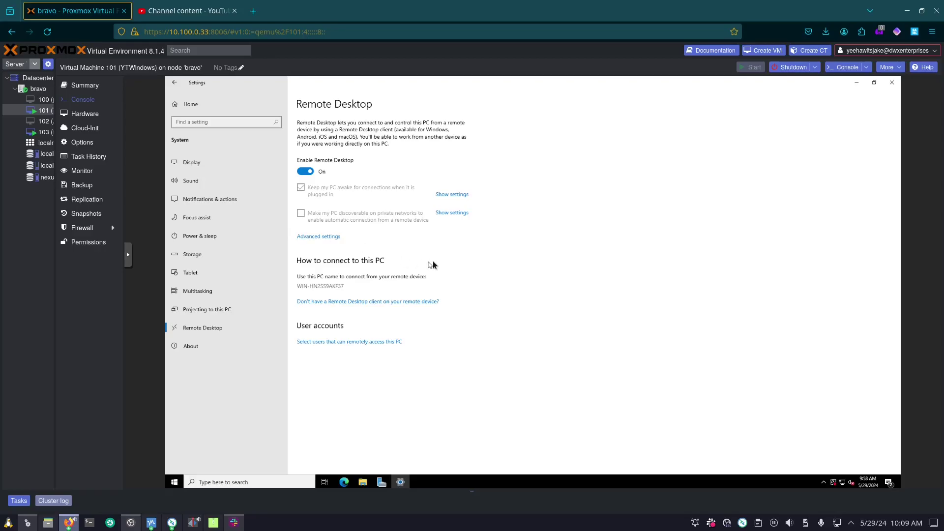
left_click(372, 344)
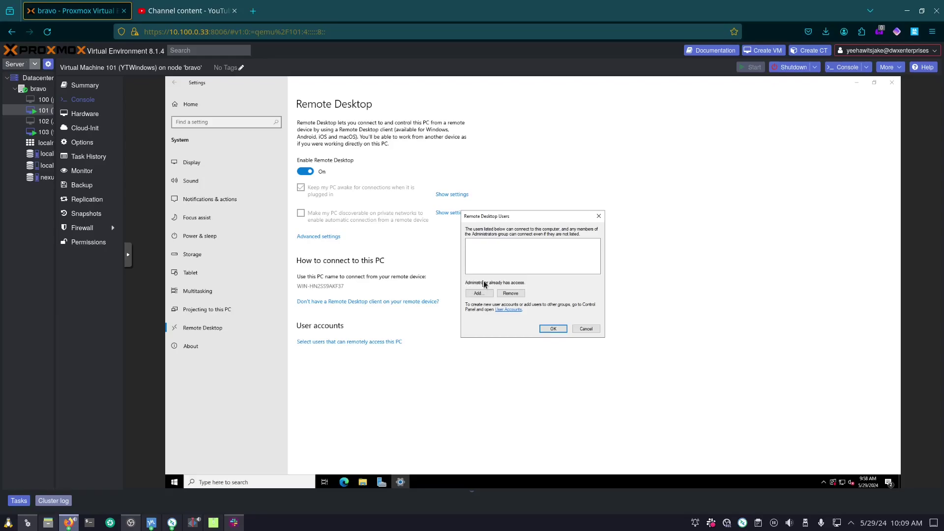
left_click(479, 294)
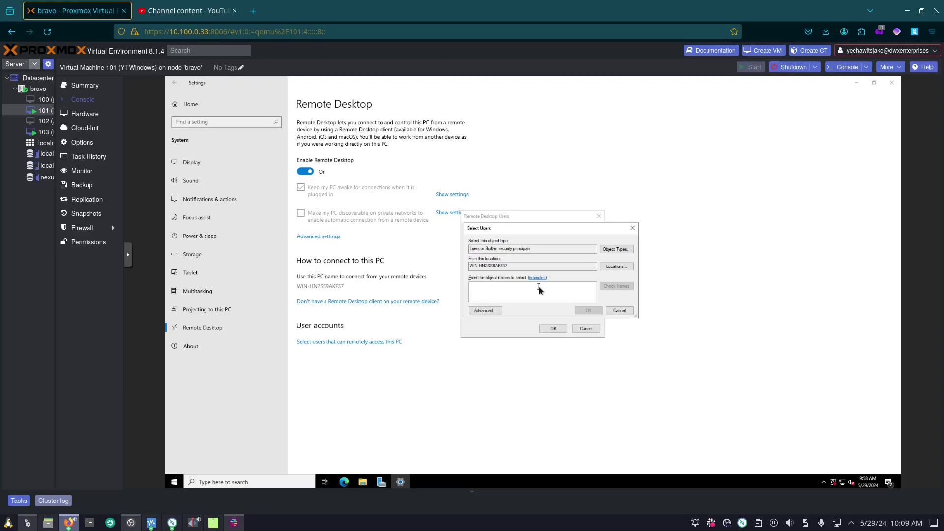
left_click(618, 310)
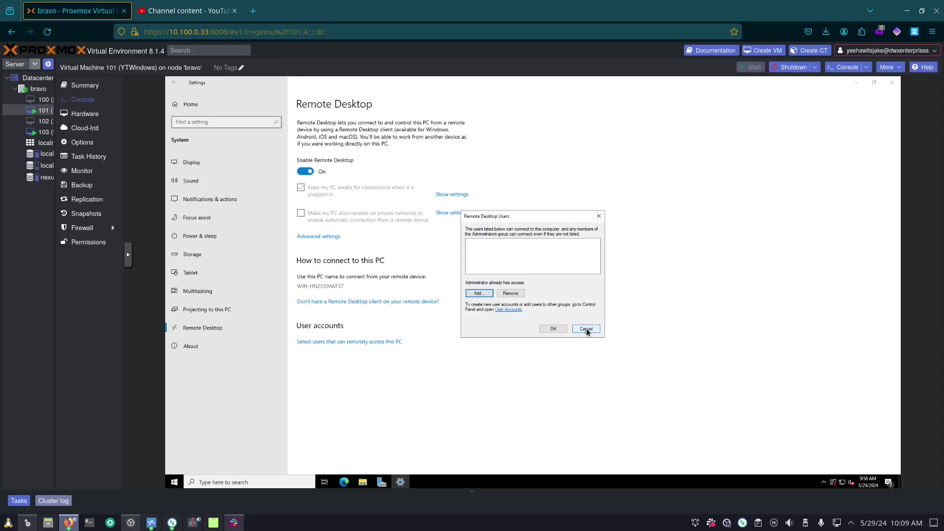
left_click(586, 329)
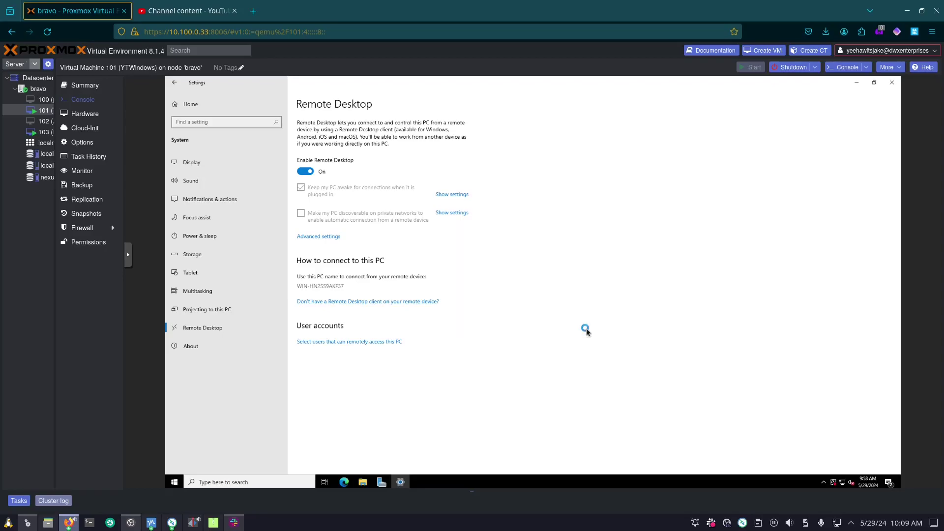
Show the Ethernet adapter's status details to find the server's IPv4 address 10.0.0.62.
right_click(846, 482)
left_click(846, 472)
left_click(367, 278)
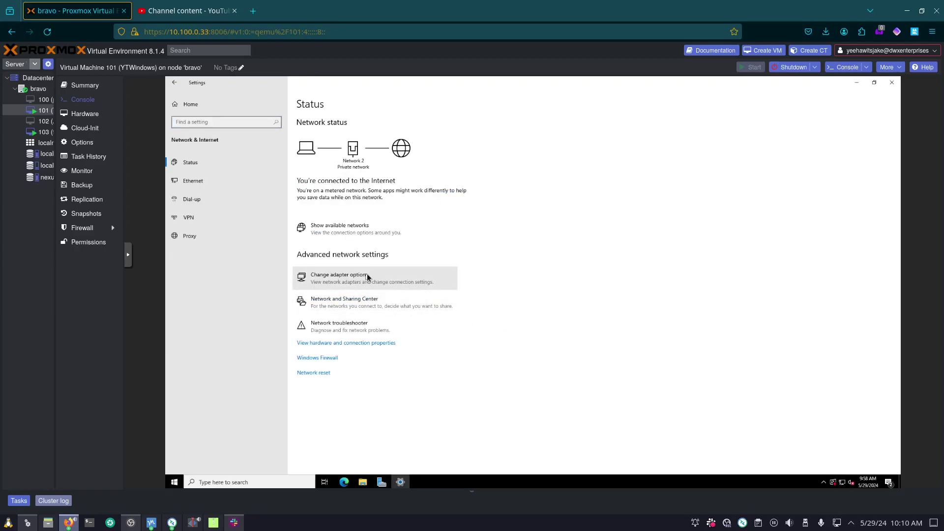
left_click(371, 201)
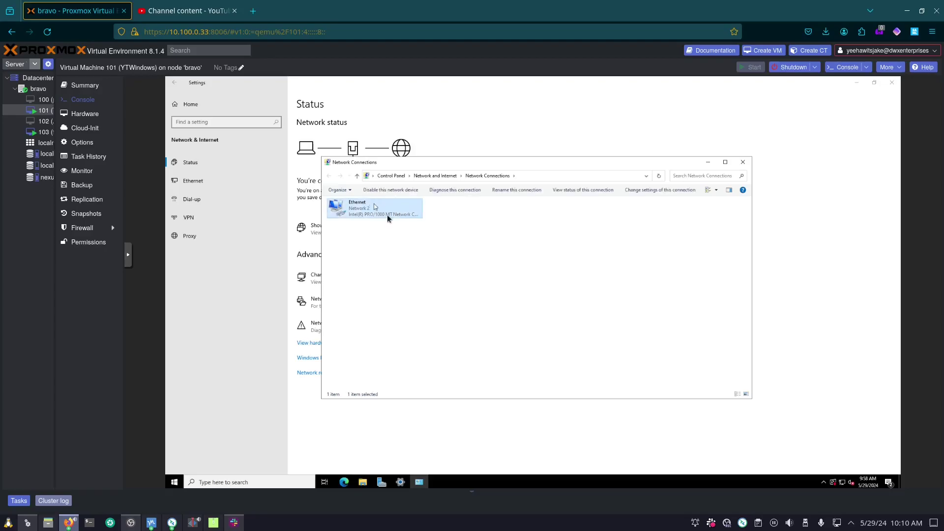
right_click(387, 214)
left_click(389, 215)
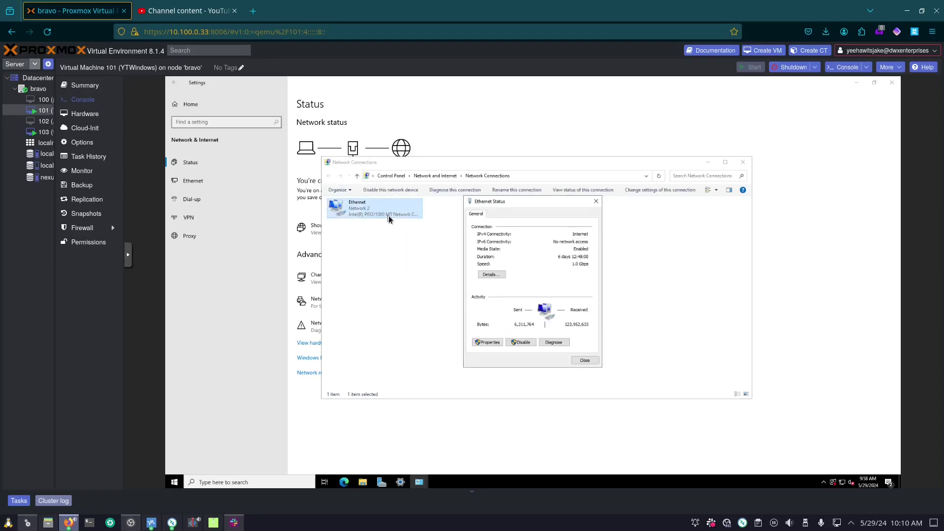
left_click(497, 274)
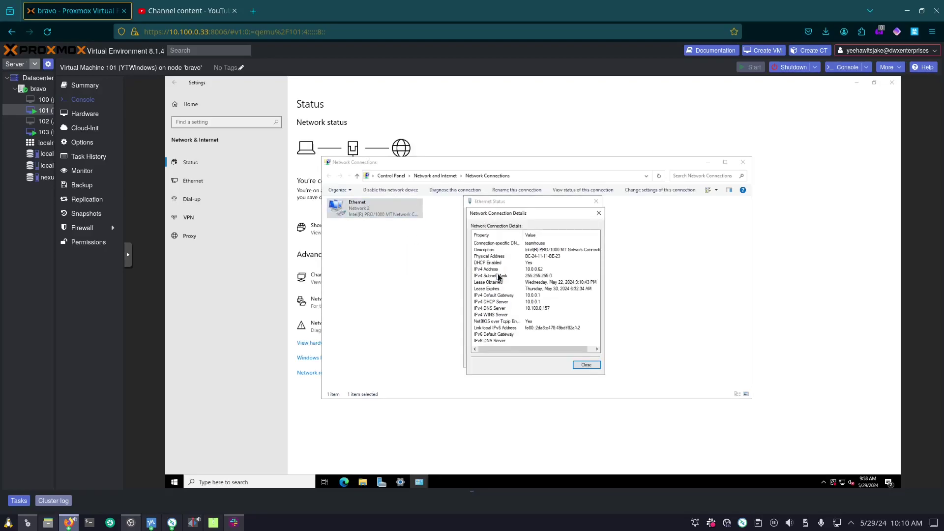
left_click(534, 275)
left_click(493, 269)
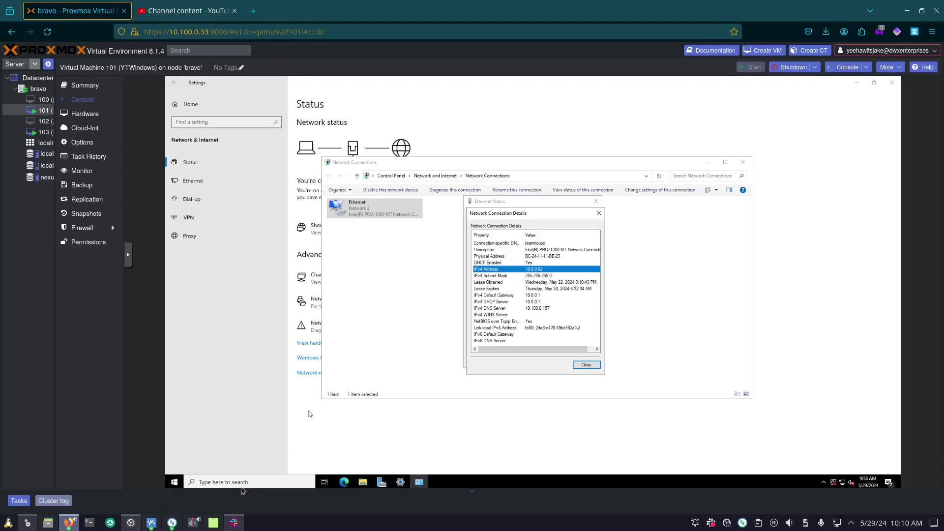
left_click(151, 522)
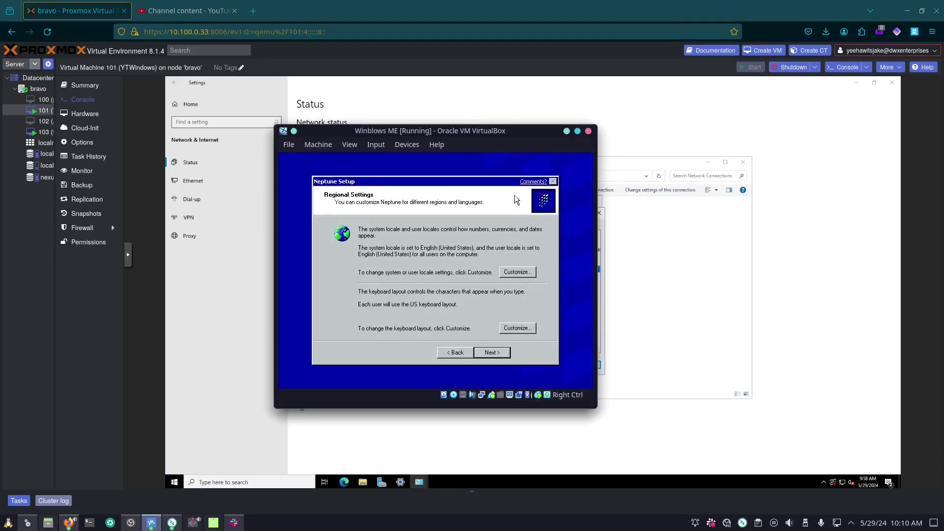
Launch Remmina and connect to the saved YouTube WinSrv2022 RDP connection.
left_click(172, 522)
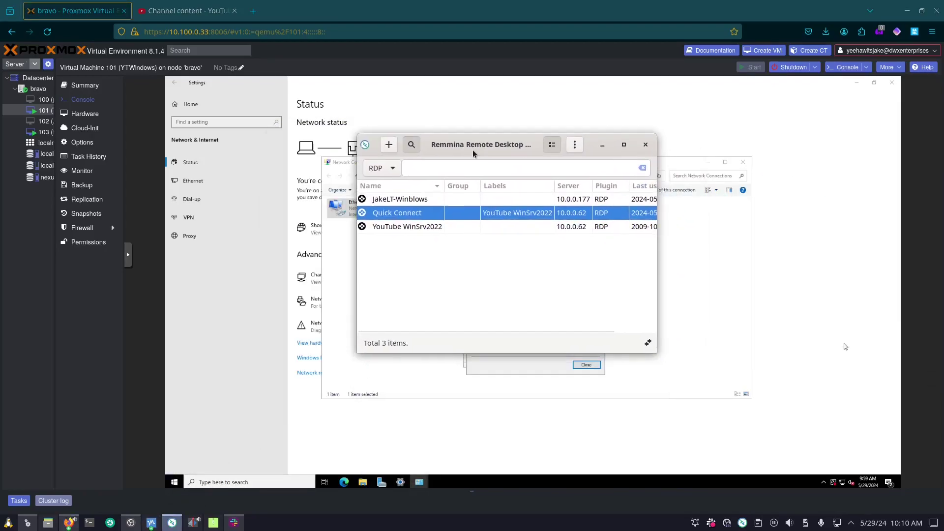
left_click(492, 227)
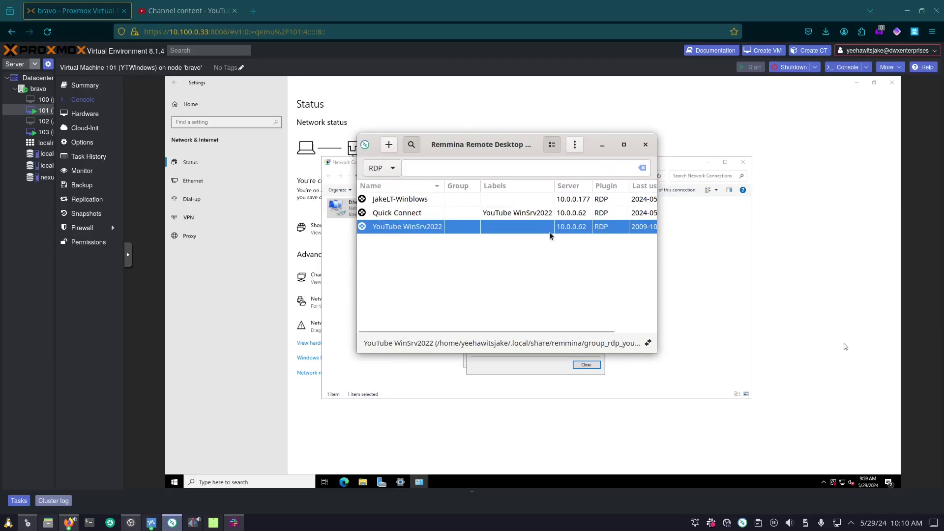
left_click_drag(549, 331, 589, 330)
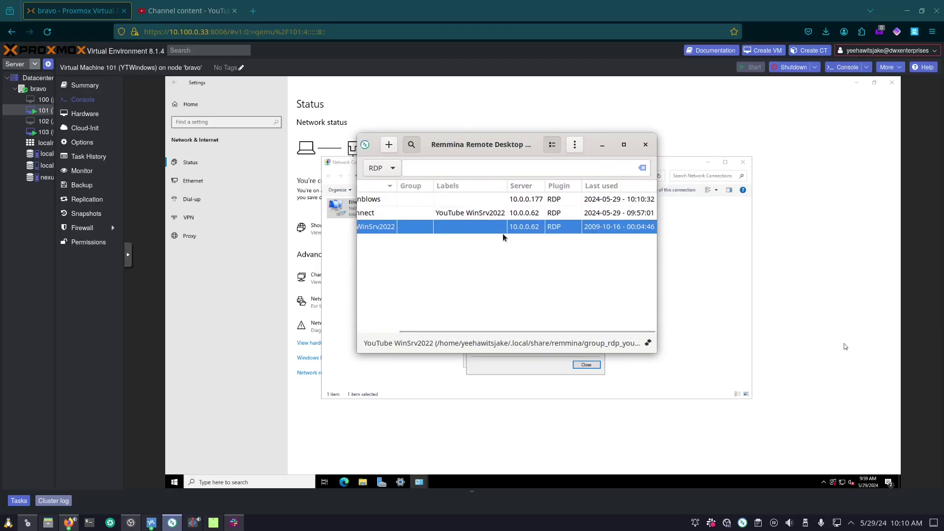
double_click(539, 231)
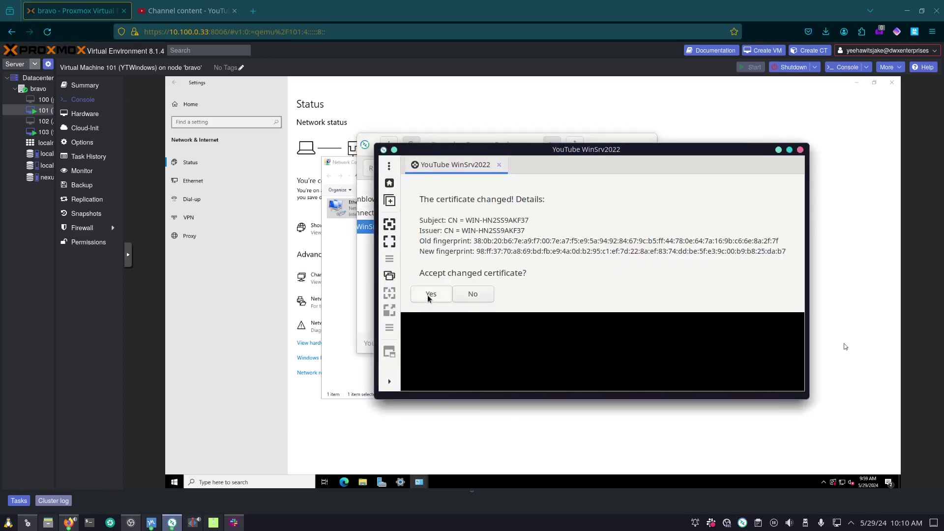
Accept the changed certificate, scale the session to fit, and close the four network dialogs.
left_click(428, 294)
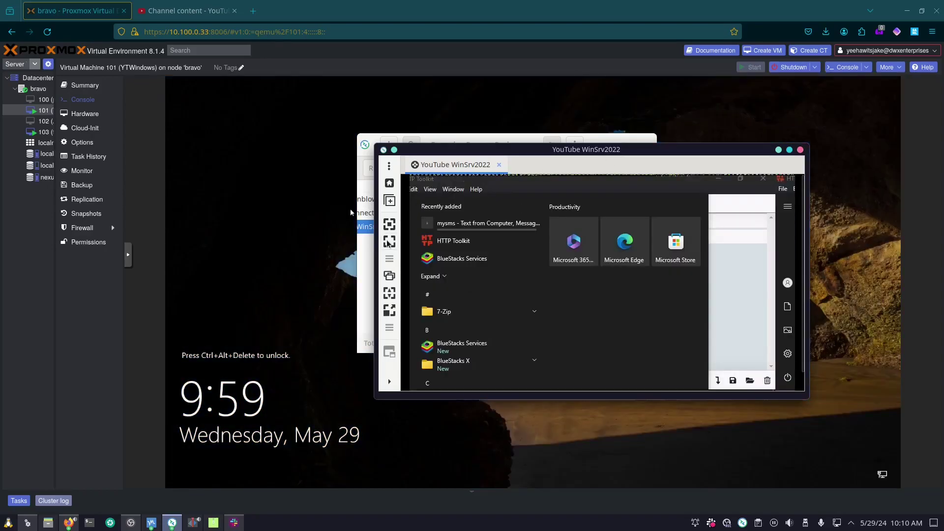
left_click(388, 295)
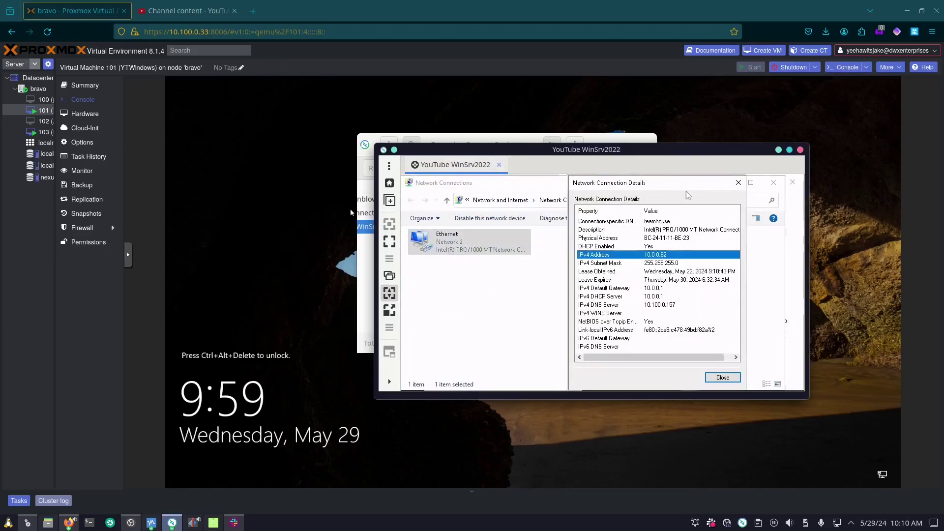
left_click(740, 181)
left_click(772, 182)
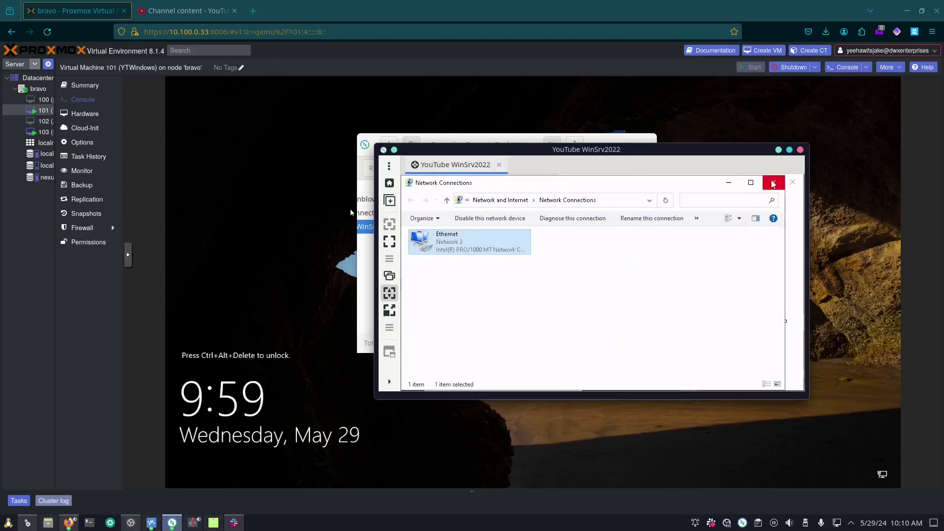
left_click(772, 183)
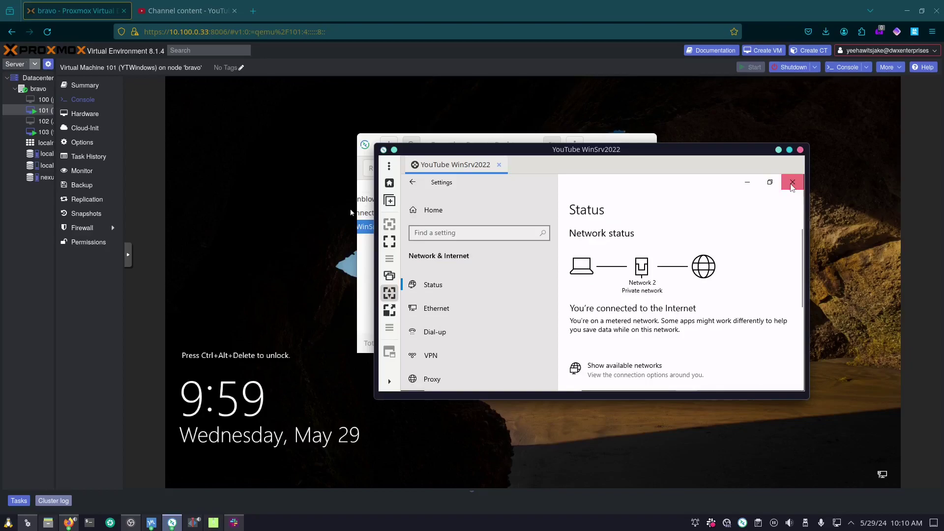
left_click(792, 182)
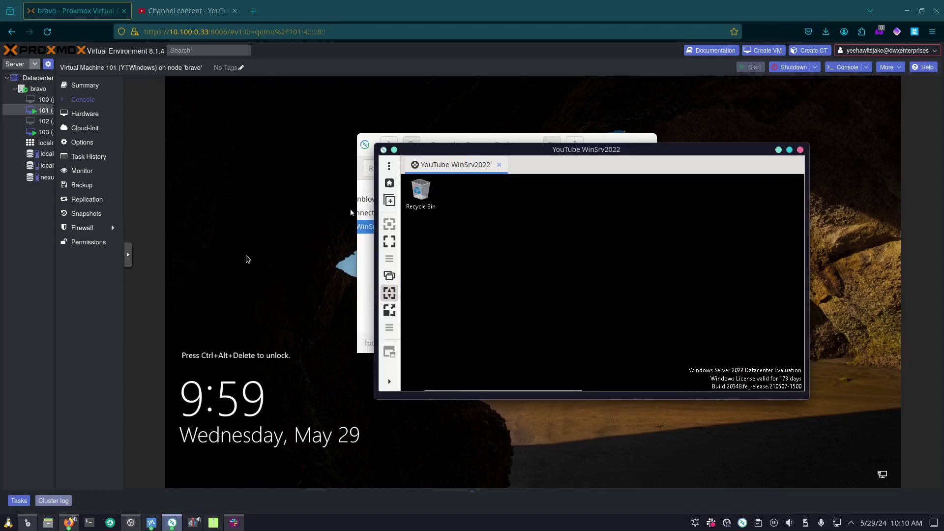
Restore the Remmina session window to a smaller size over the Proxmox console and open a new Firefox tab.
double_click(689, 152)
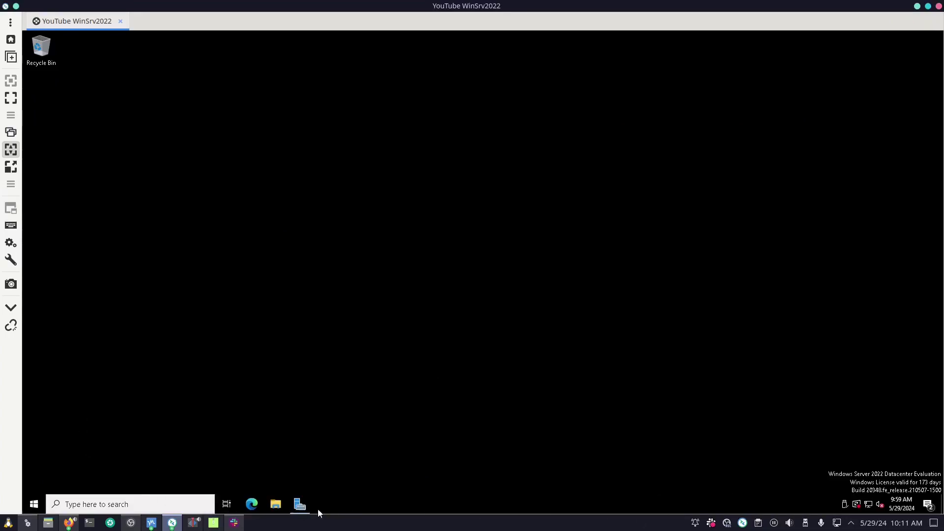
double_click(244, 8)
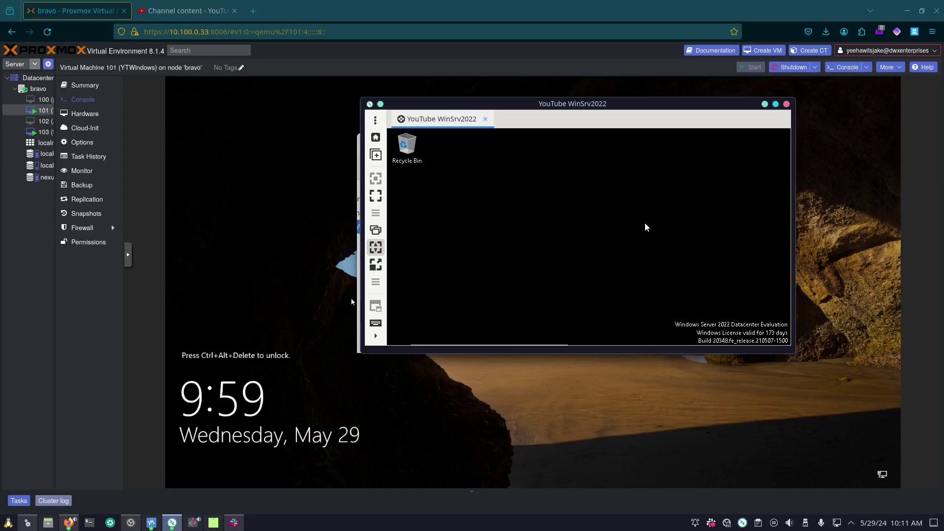
left_click(893, 366)
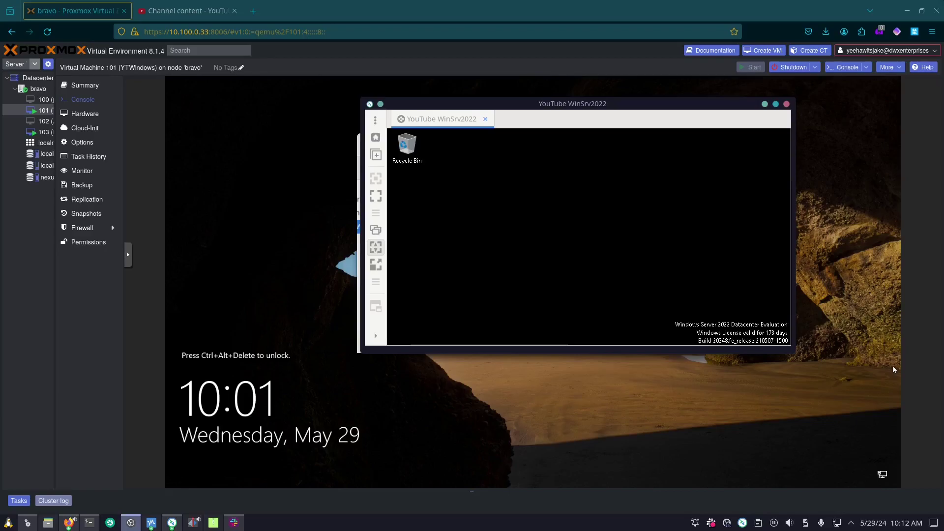
left_click(679, 210)
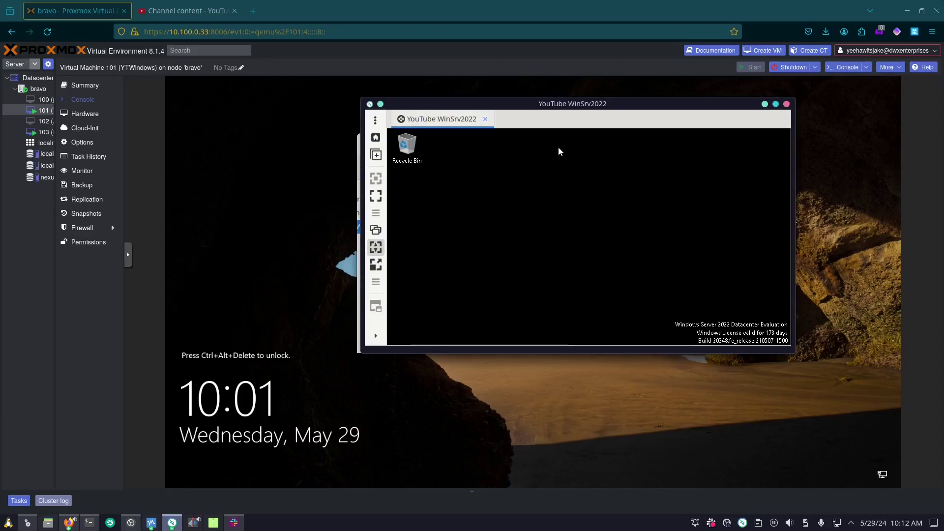
left_click(253, 11)
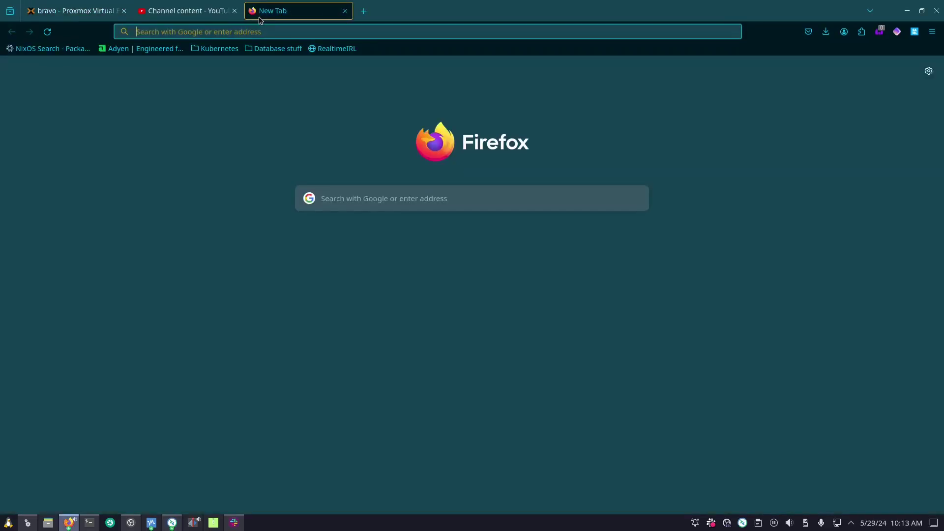
Test port 3389 with YouGetSignal's Open Port Check Tool, found by Googling 'openportchecker'.
type("google.com/")
key("Return")
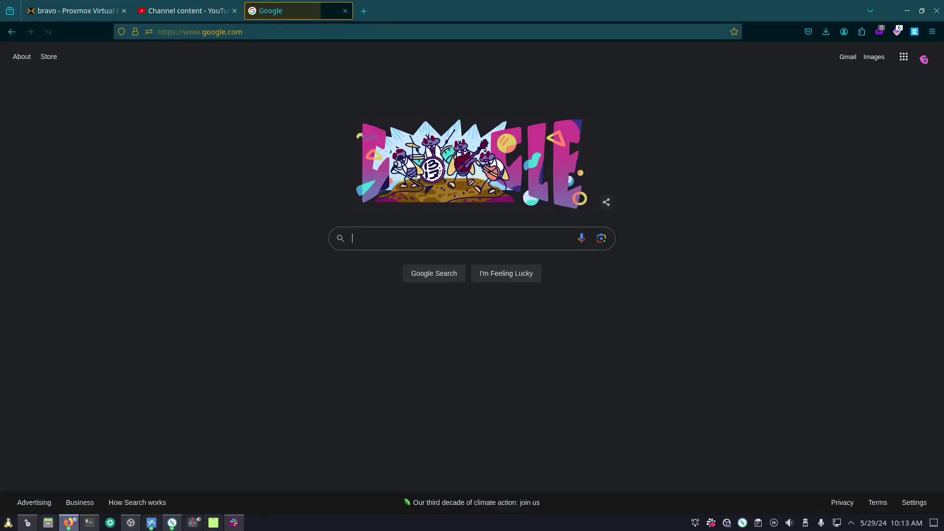
type("openportchecker")
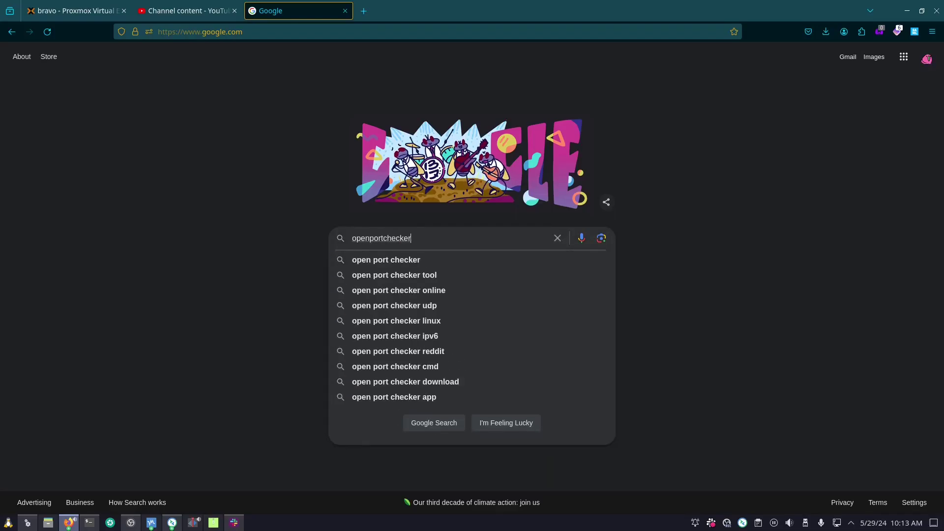
key("Return")
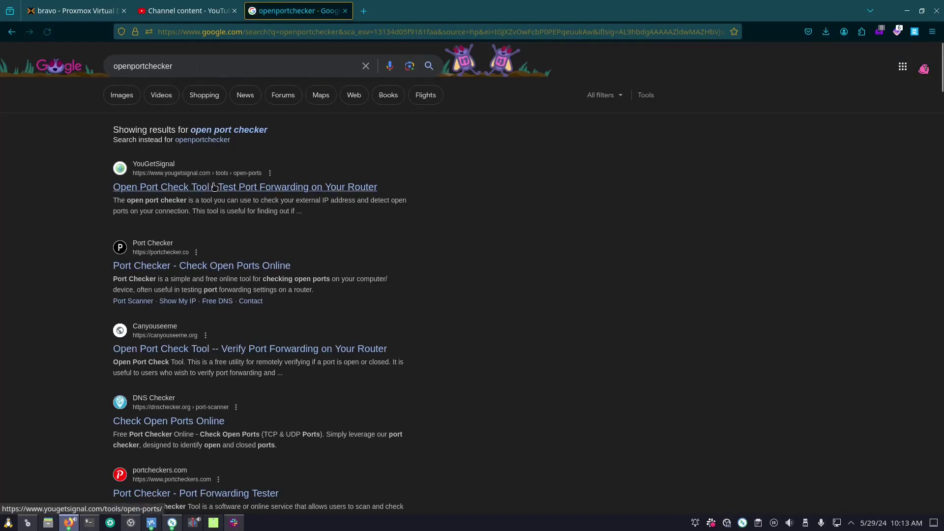
left_click(212, 187)
left_click(474, 158)
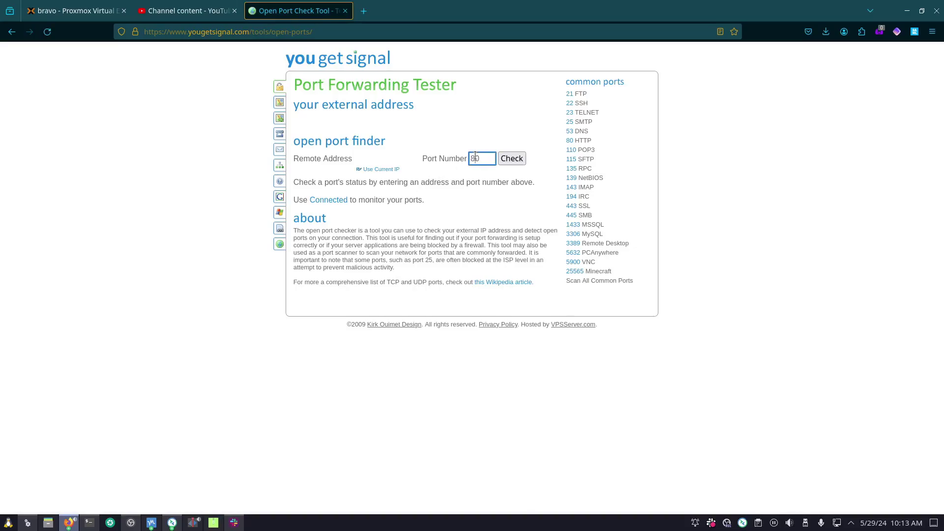
double_click(475, 158)
type("3389")
left_click(512, 159)
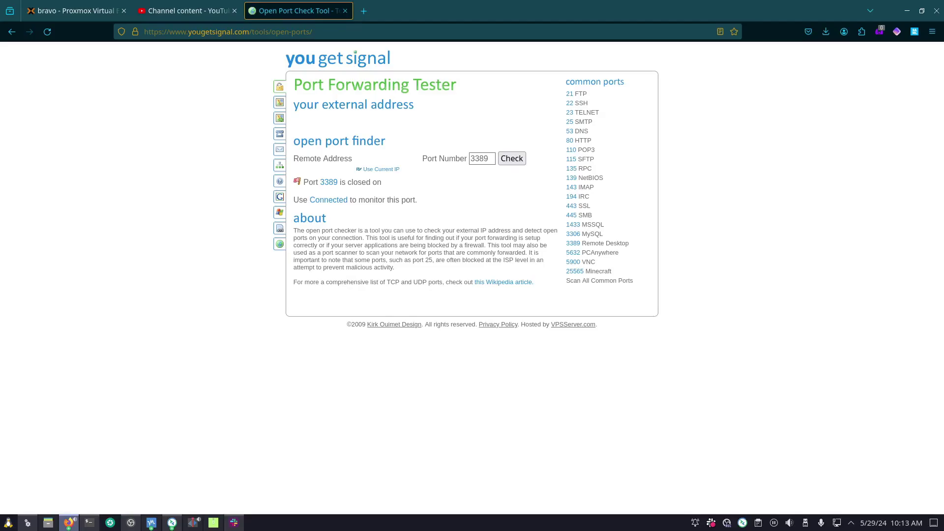
Review the terminal's nmap scan showing port 3389 open on 10.0.0.62, then move the terminal aside.
key("alt+Tab")
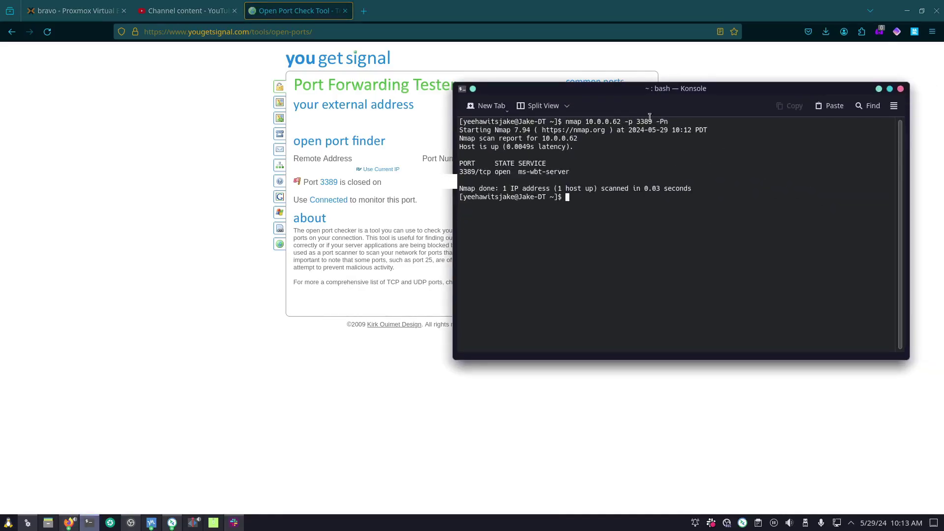
left_click_drag(616, 124, 659, 122)
left_click(649, 122)
left_click_drag(548, 90, 943, 94)
Open the UniFi Network console's Port Forwarding rules and start a new entry.
left_click(363, 13)
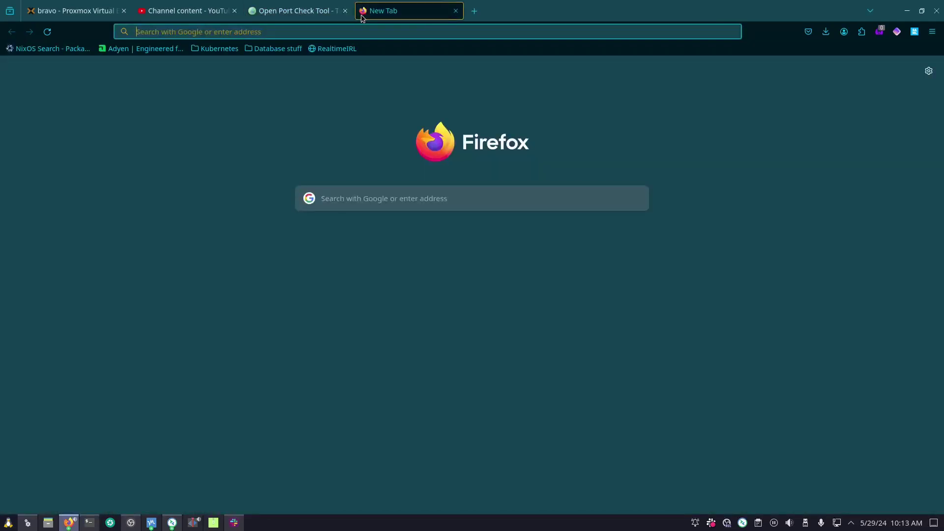
type("unifi.ui.com/")
key("Return")
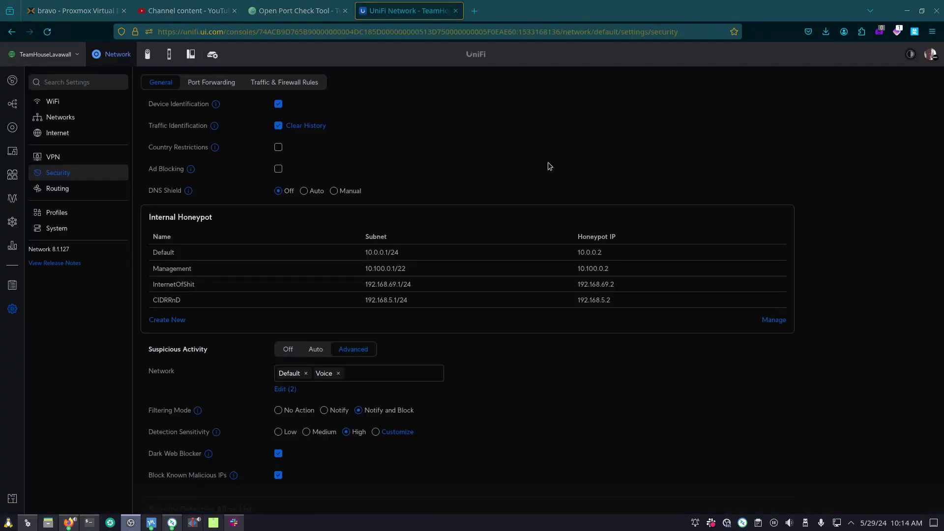
left_click(220, 83)
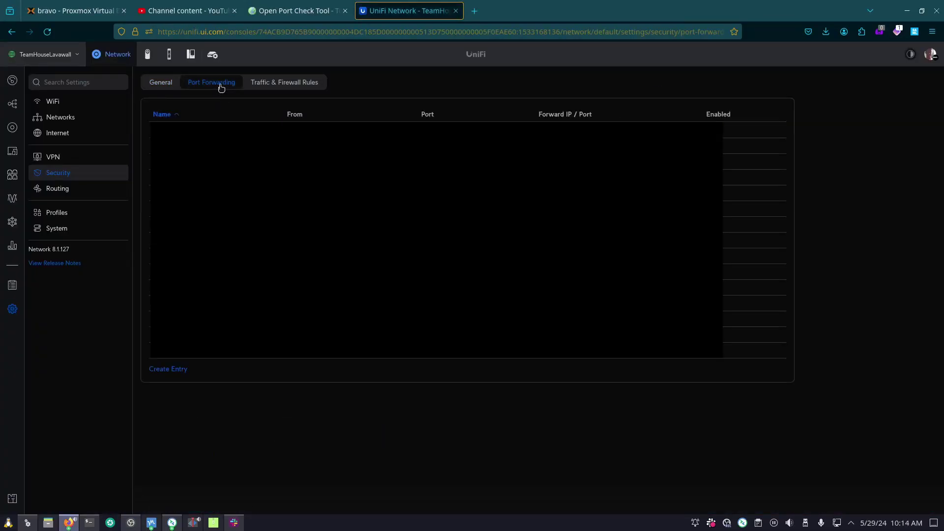
left_click(168, 370)
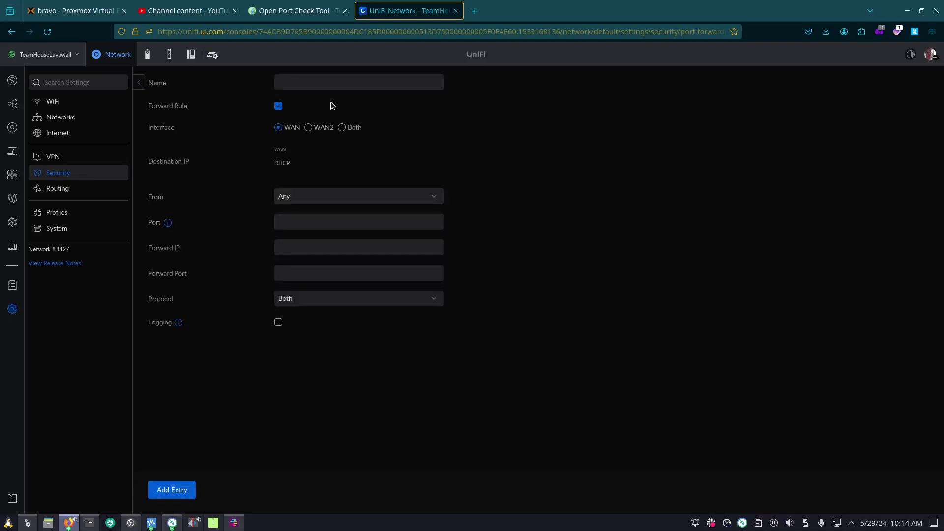
Add rule RemoteDesktop forwarding port 3389 to 10.0.0.62:3389 with protocol Both.
left_click(325, 82)
type("emoteDe")
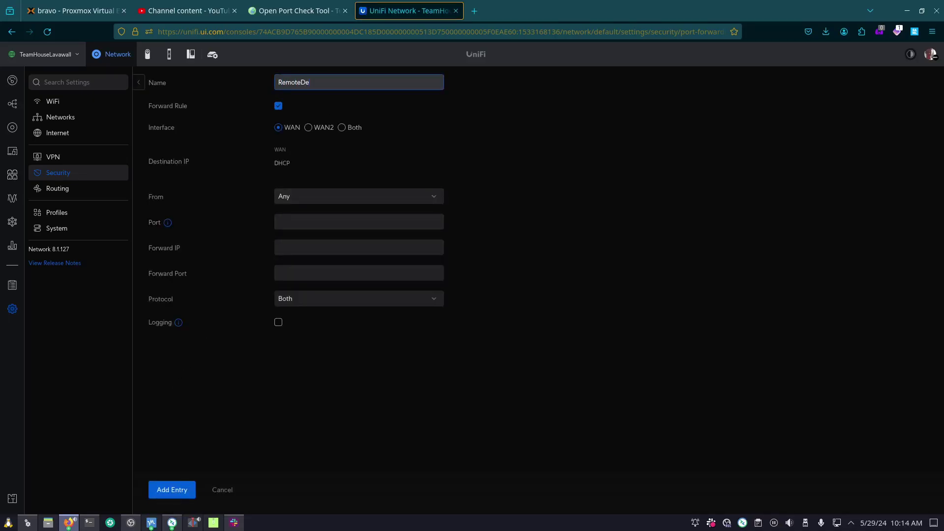
type("sktop")
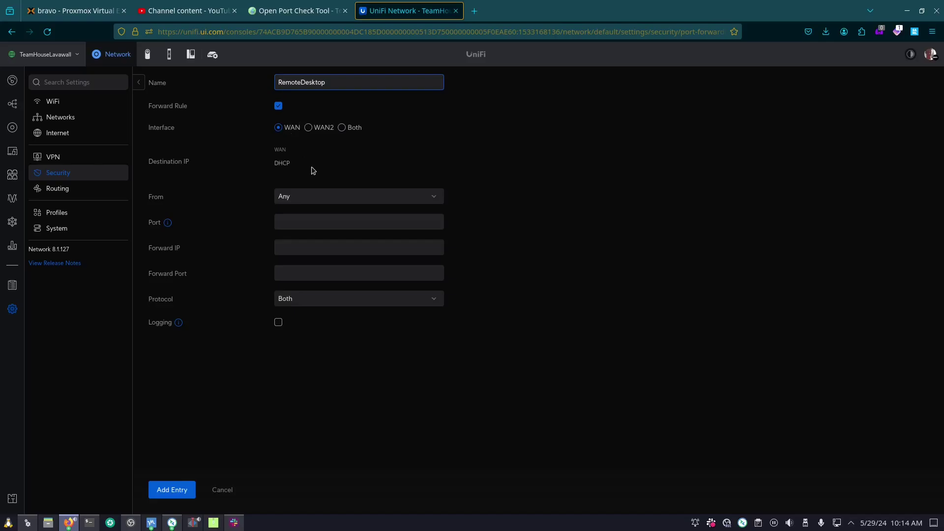
left_click(305, 219)
type("3389")
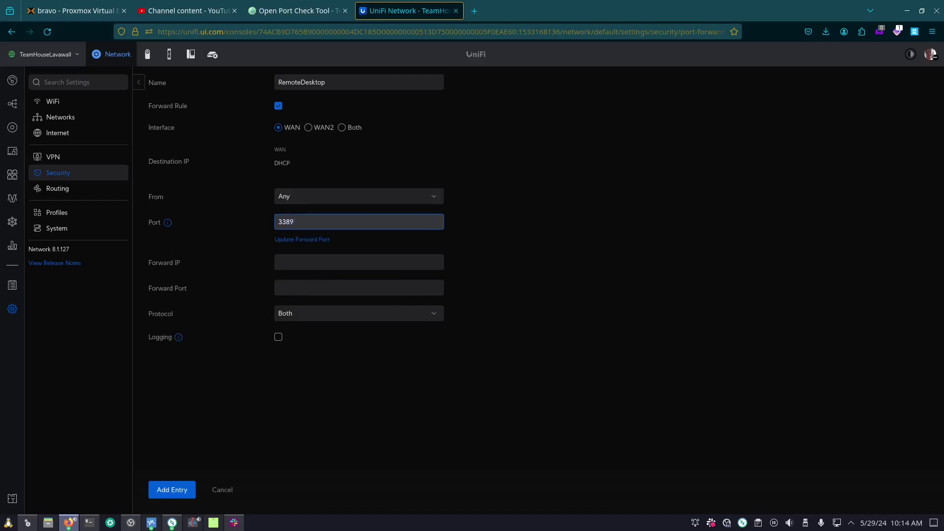
left_click(298, 262)
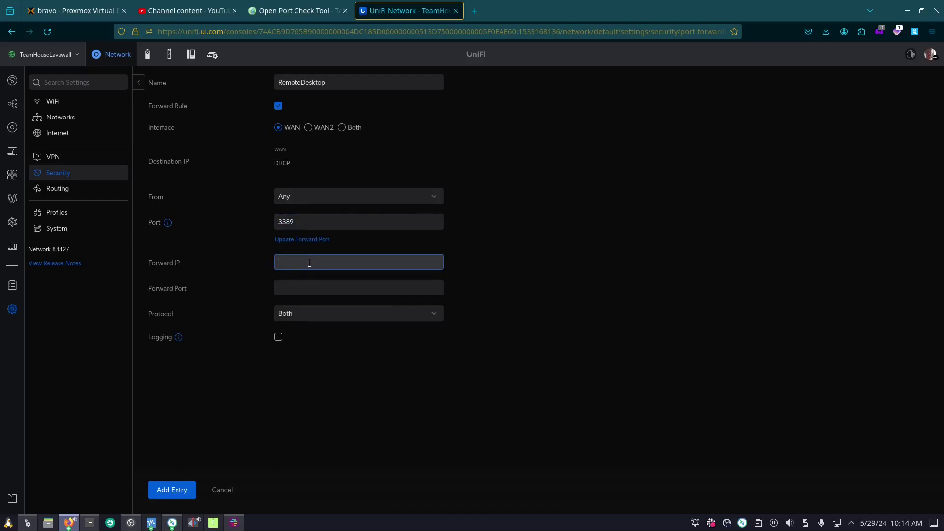
type("10.0.0.60")
key("BackSpace")
type("2")
left_click(320, 288)
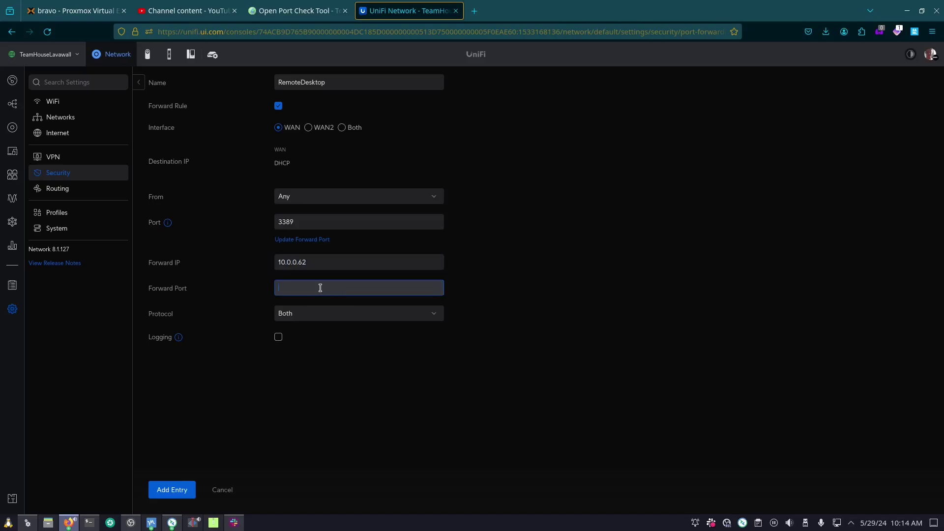
type("3385")
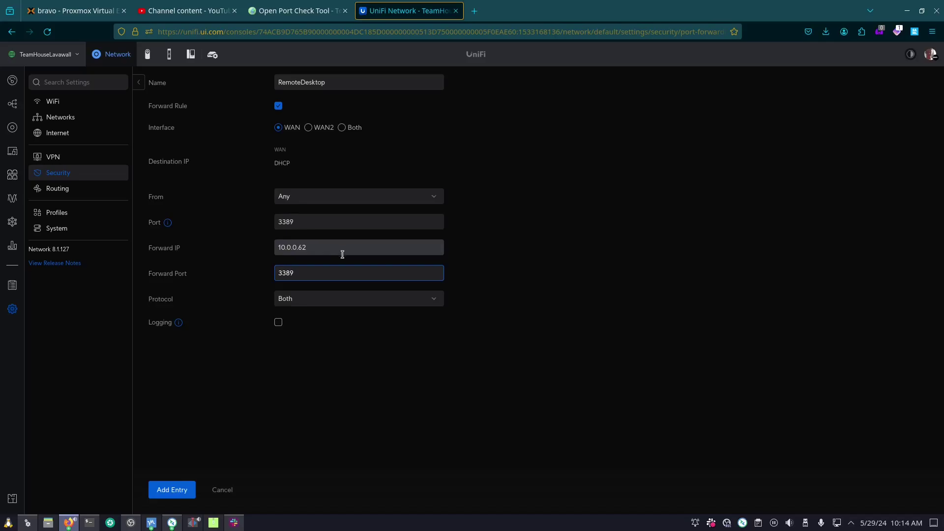
left_click(341, 301)
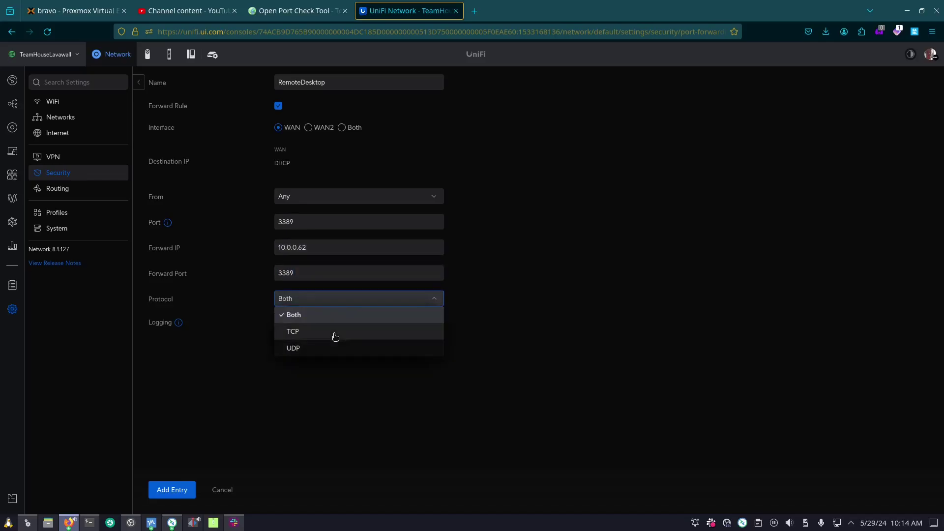
left_click(546, 287)
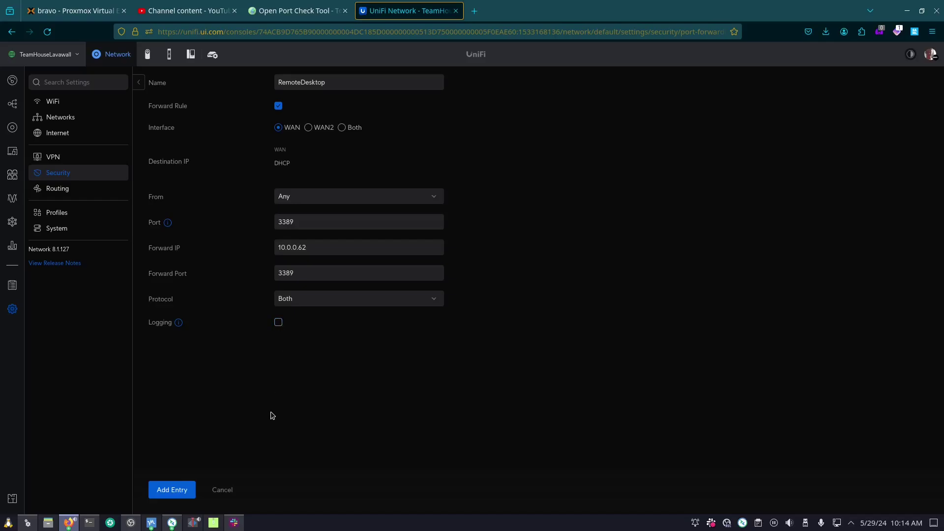
left_click(181, 493)
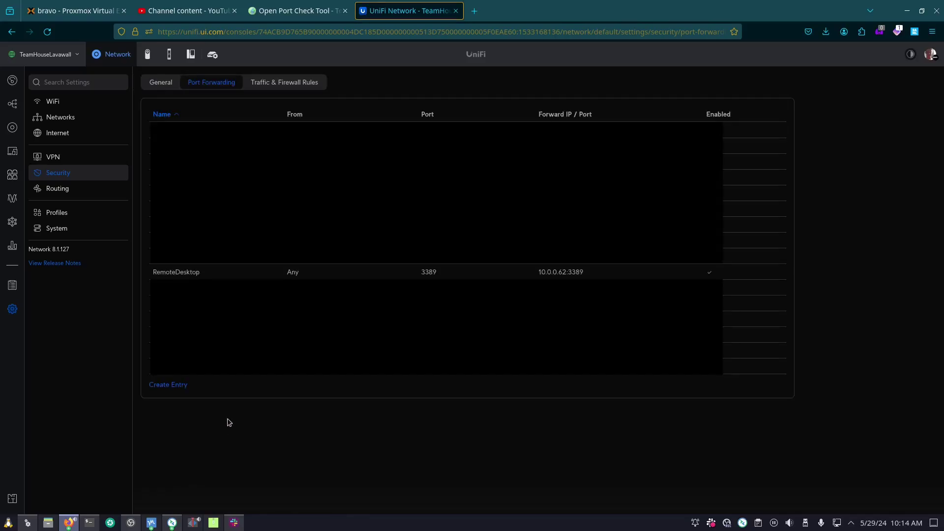
Re-run YouGetSignal's external check on port 3389, which now reports open.
left_click(295, 11)
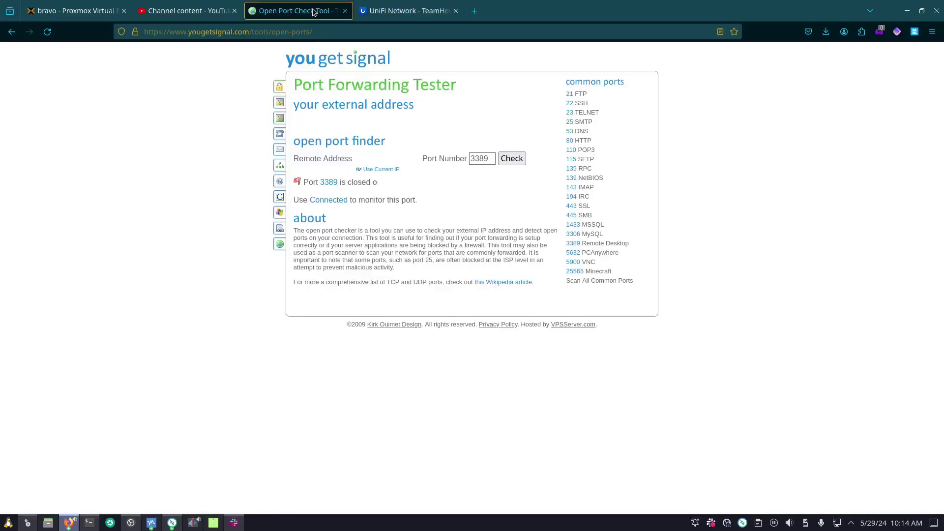
left_click(511, 158)
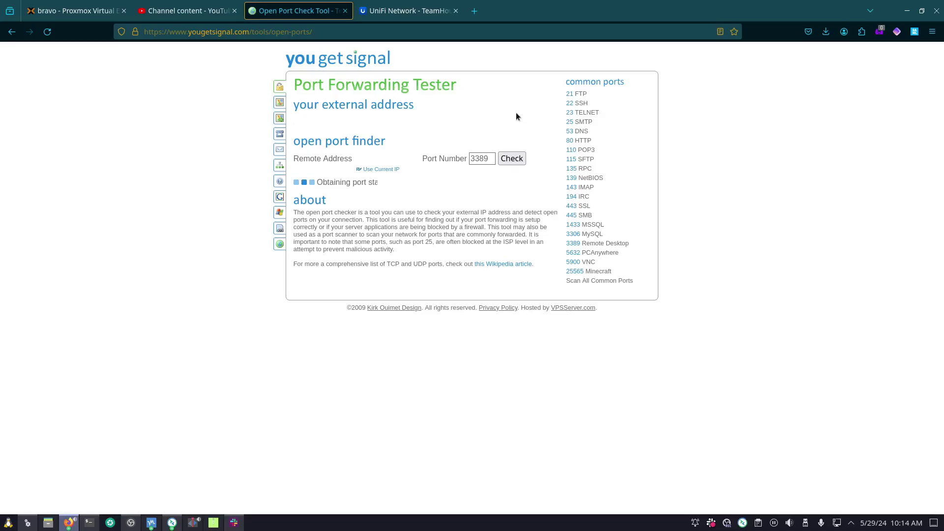
left_click(511, 158)
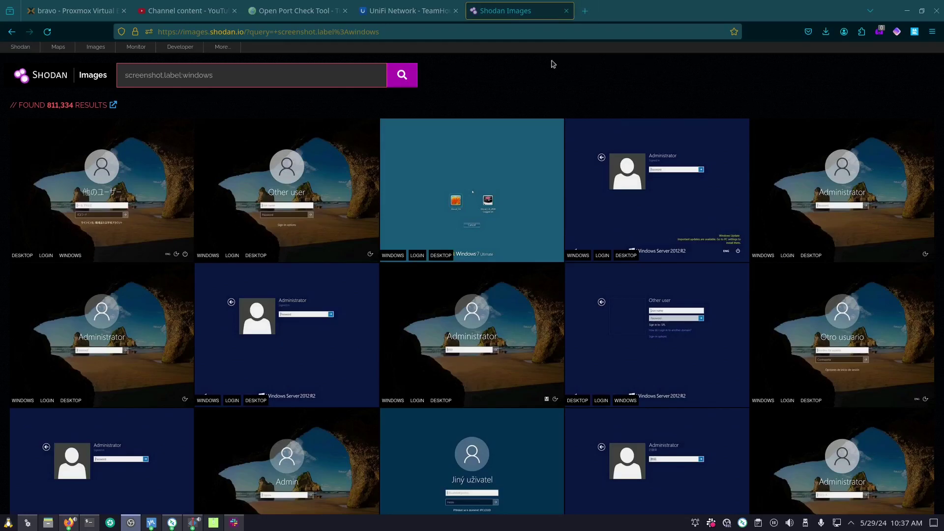
scroll(565, 128, "down", 5)
scroll(538, 167, "up", 5)
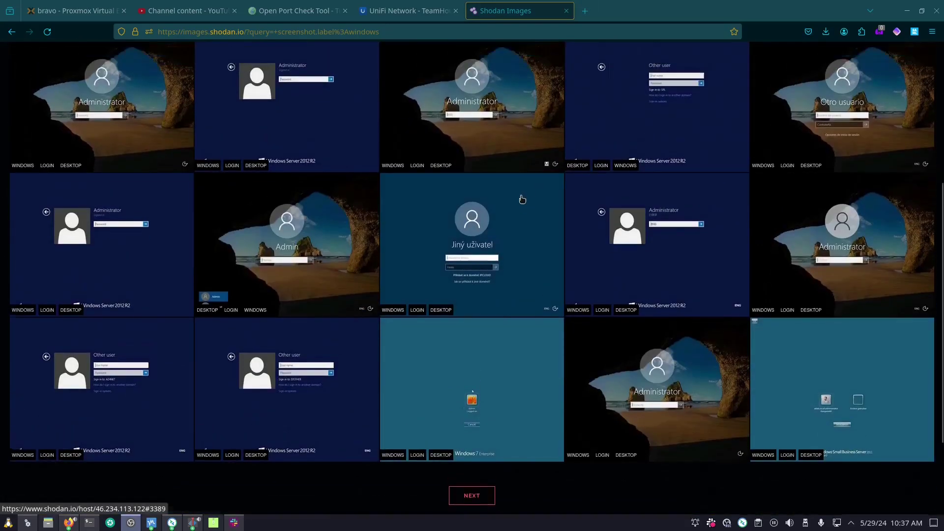